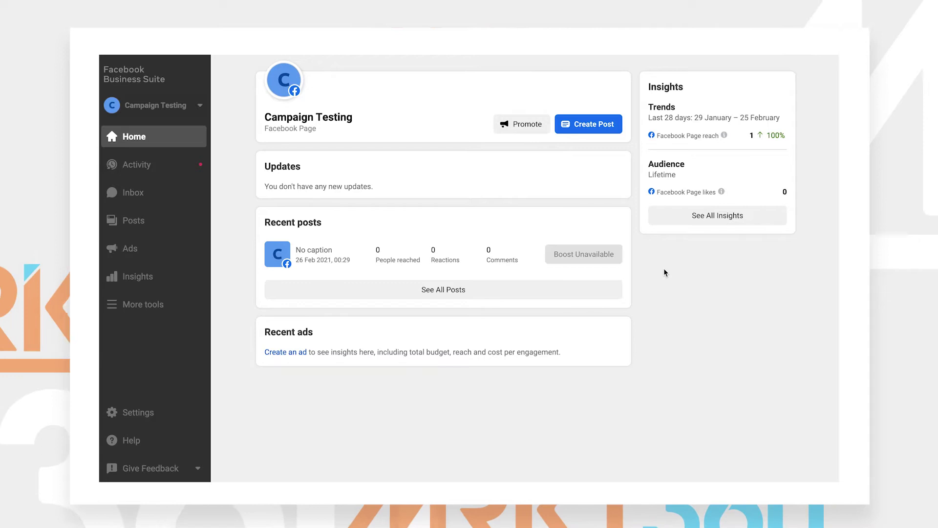
Step: Open Ads Manager for the Campaign Testing page from Business Suite's More tools panel
left_click(184, 303)
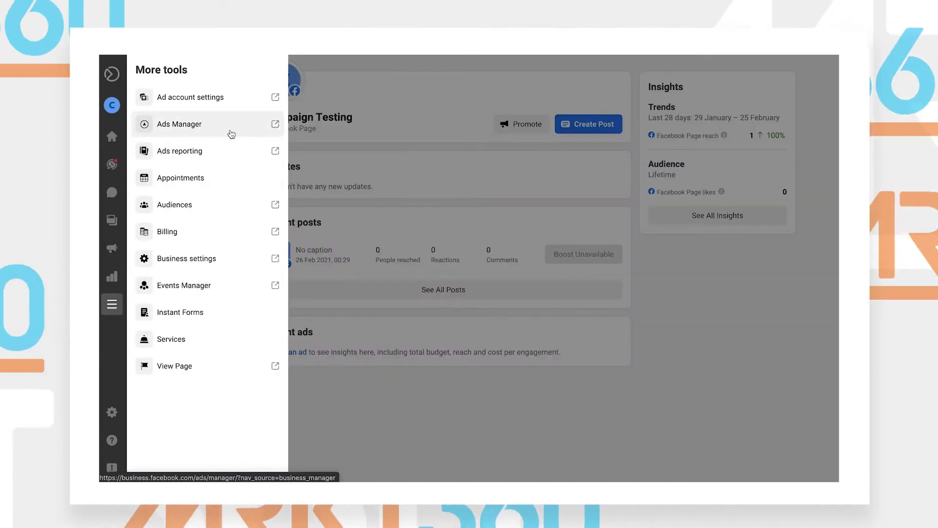
left_click(229, 128)
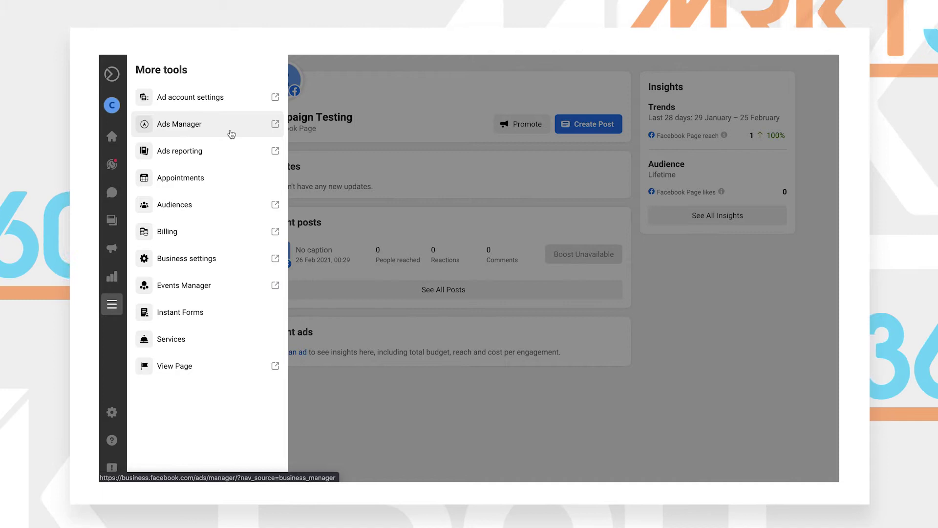
left_click(231, 132)
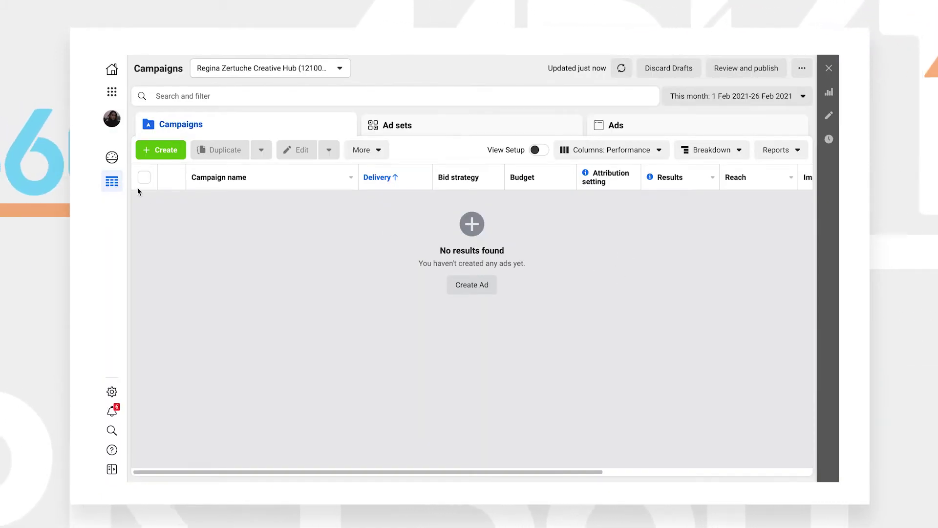
Step: Launch Creative Hub from the Business tools menu and scroll through its welcome page
left_click(112, 92)
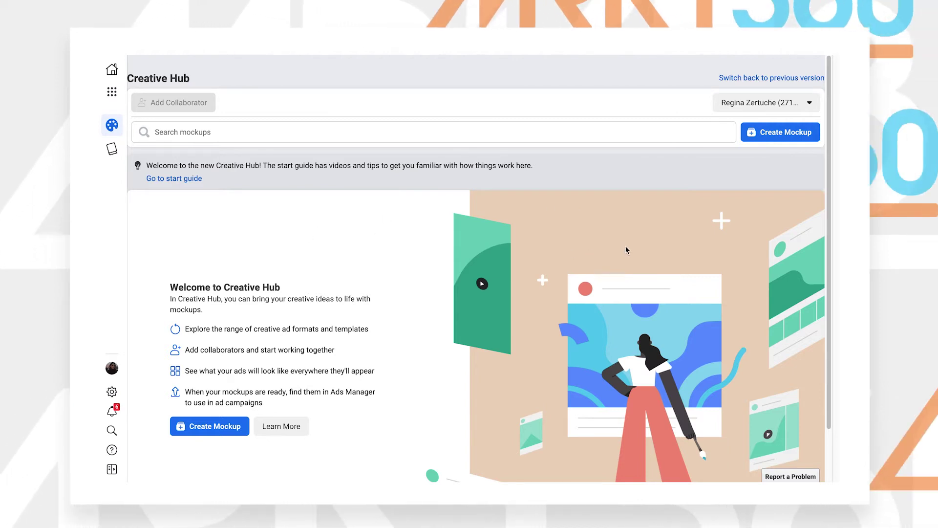
scroll(626, 247, "down", 1)
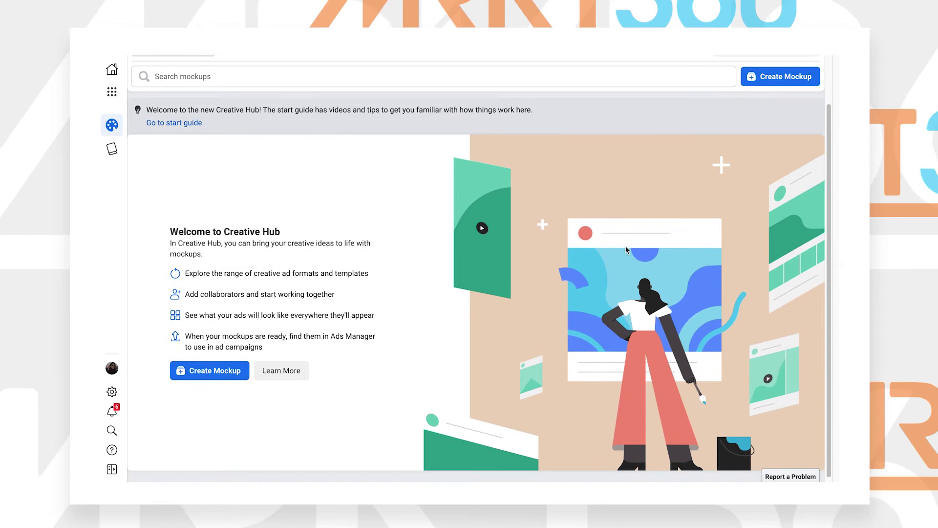
scroll(626, 250, "up", 1)
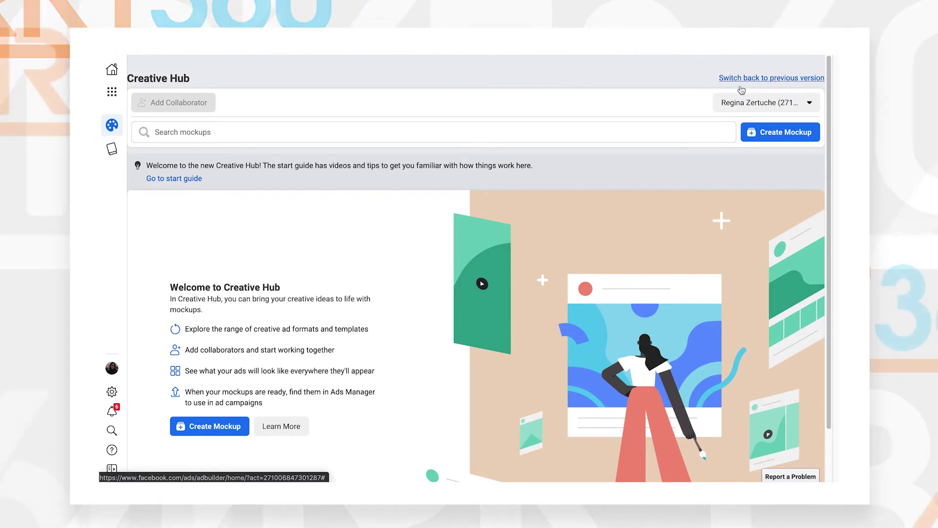
scroll(638, 230, "down", 2)
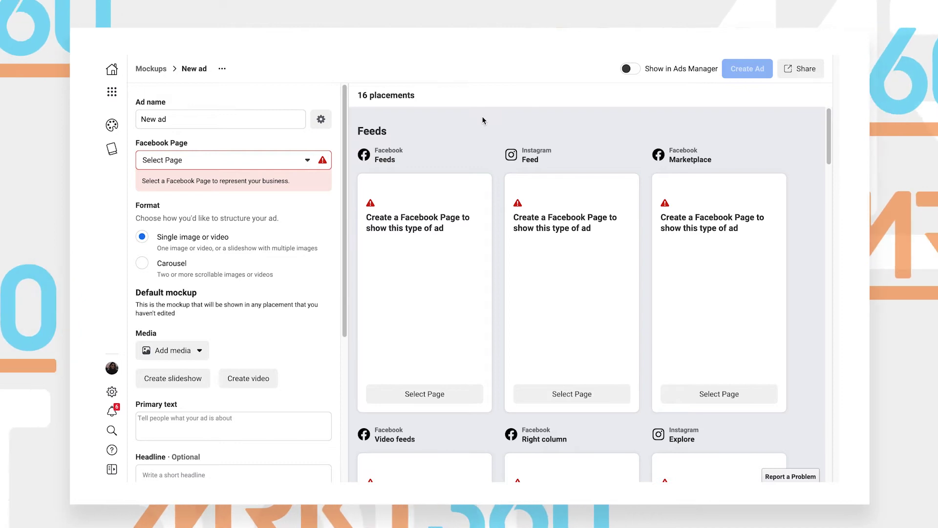
Step: Replace the default ad name and set Campaign Testing as the Facebook Page
left_click_drag(184, 120, 138, 122)
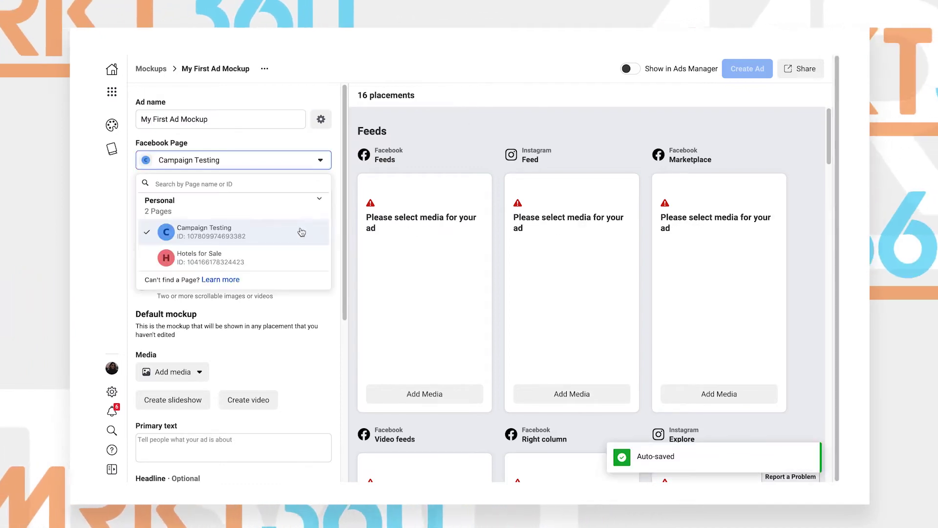
left_click(298, 227)
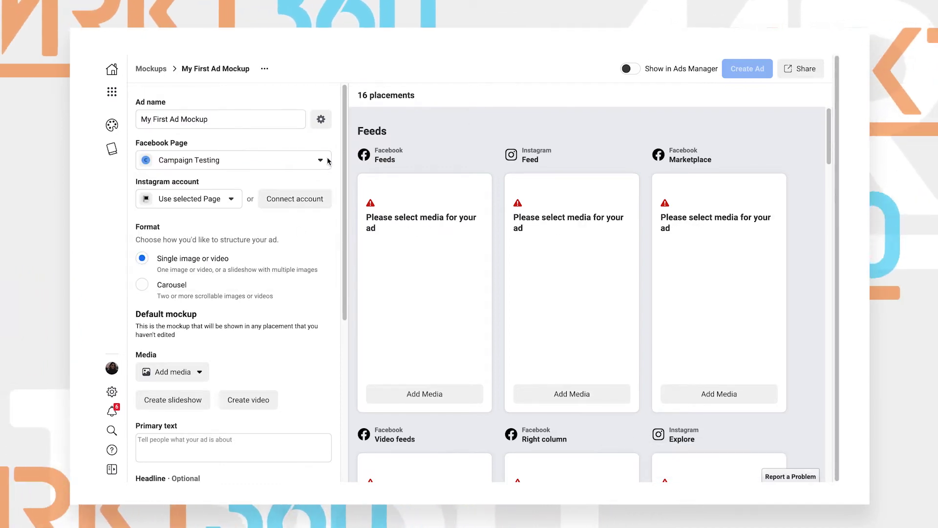
scroll(340, 198, "down", 1)
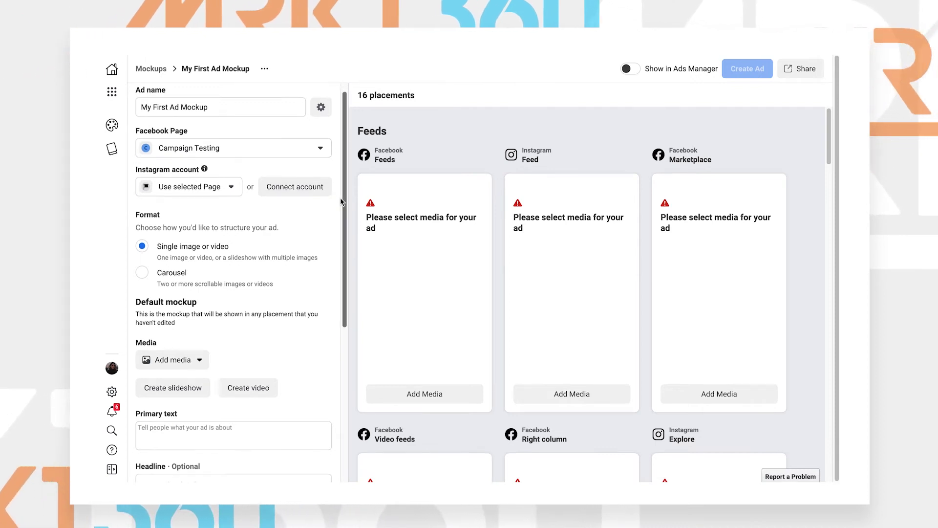
scroll(340, 197, "down", 1)
scroll(340, 201, "down", 1)
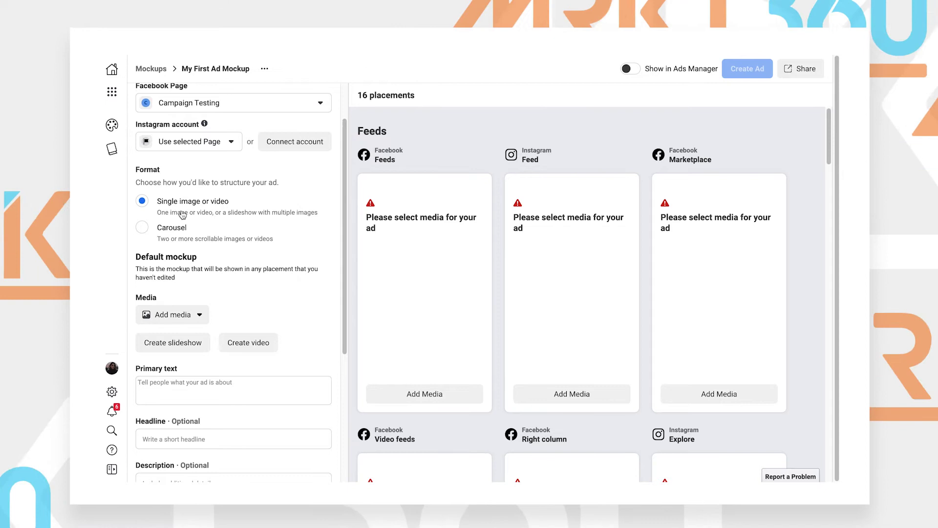
Step: Preview the Carousel format, then switch back to Single image or video
left_click(171, 228)
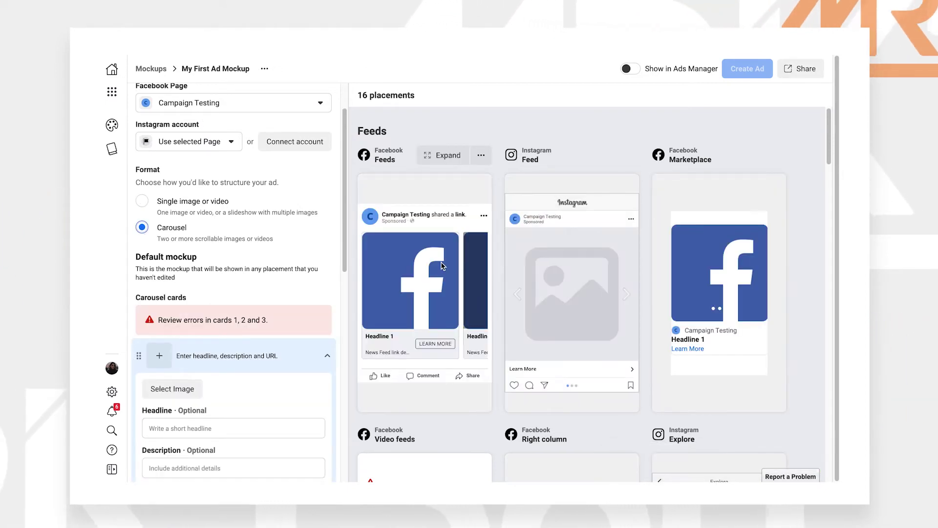
left_click(142, 202)
scroll(220, 253, "down", 1)
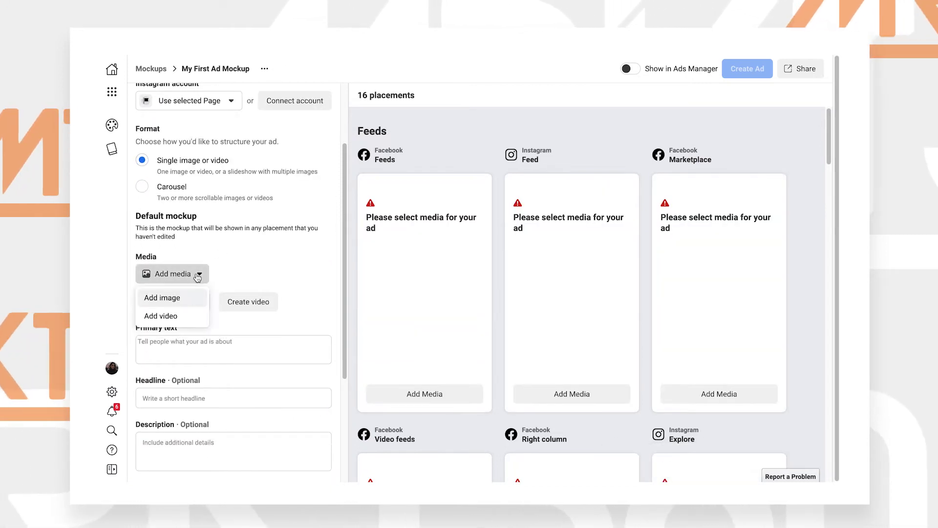
Step: Add the MRKT360 image and recrop its horizontal version to frame the full tagline
left_click(179, 300)
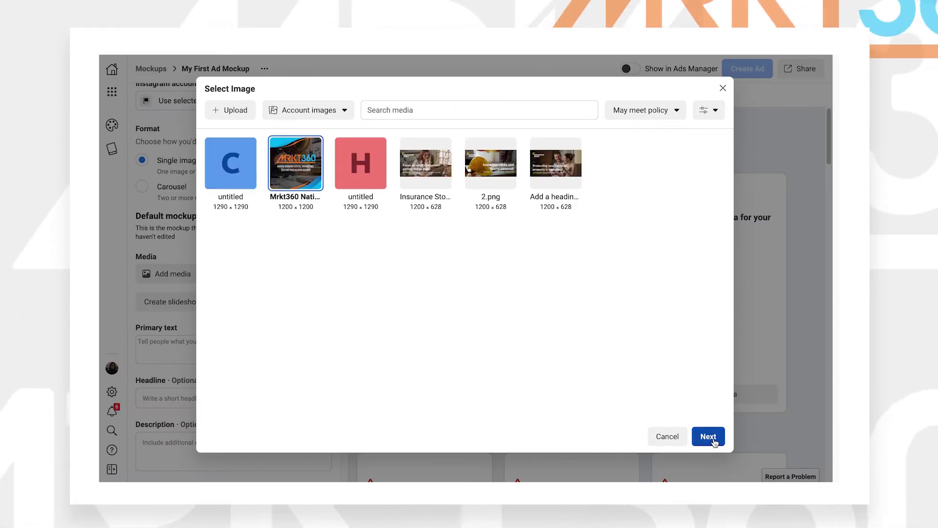
left_click(713, 440)
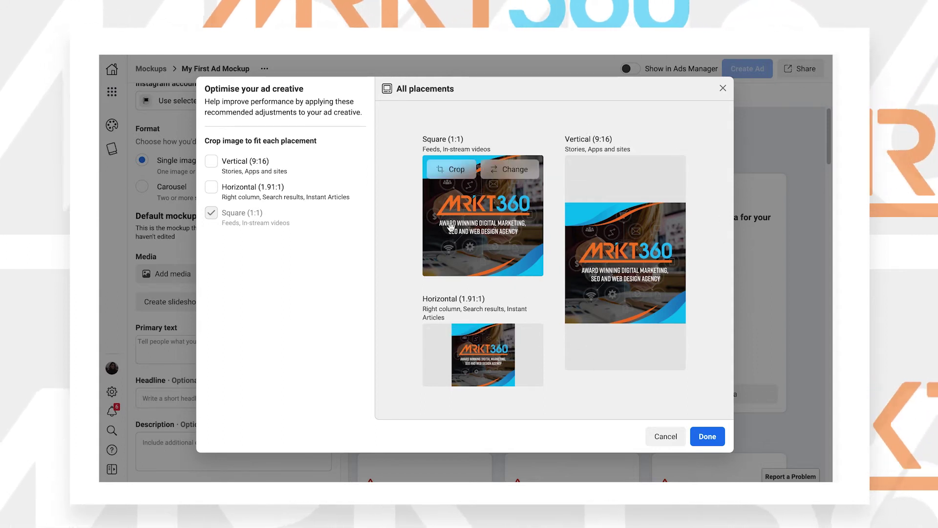
left_click(248, 192)
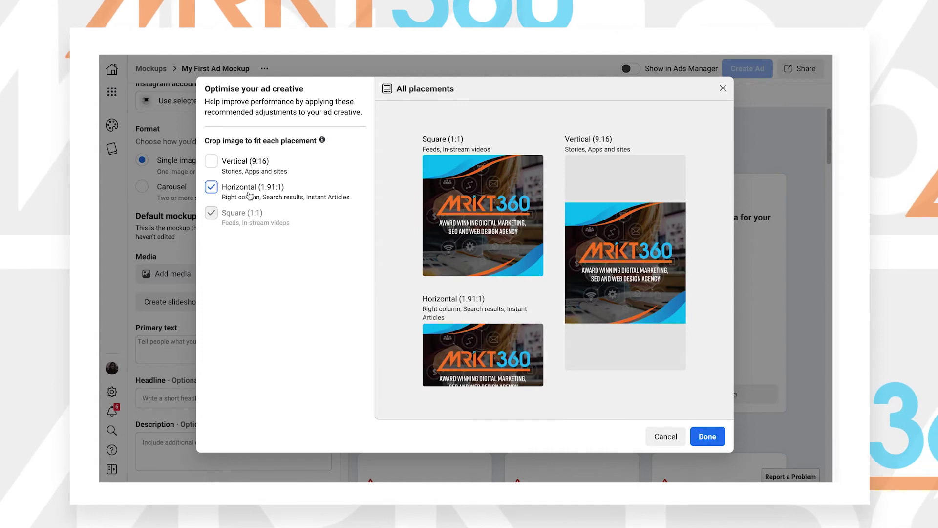
left_click(521, 330)
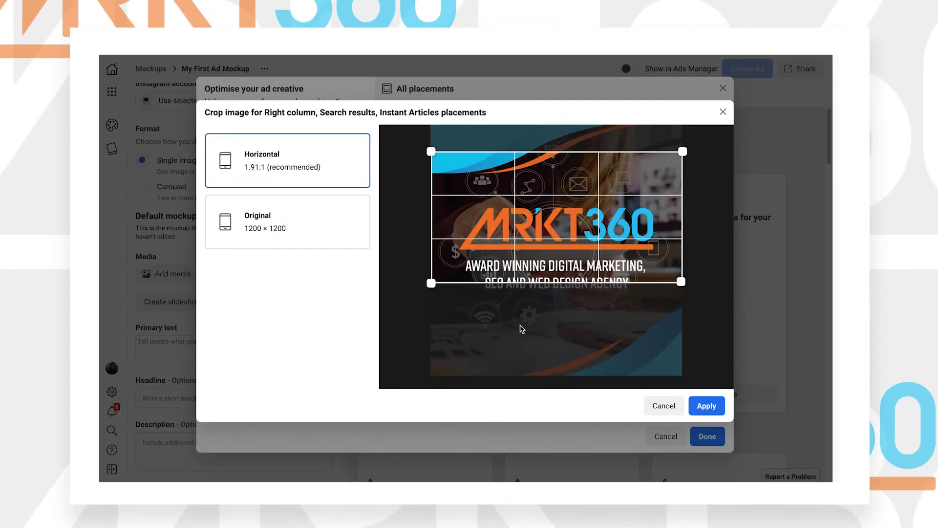
left_click_drag(562, 227, 565, 258)
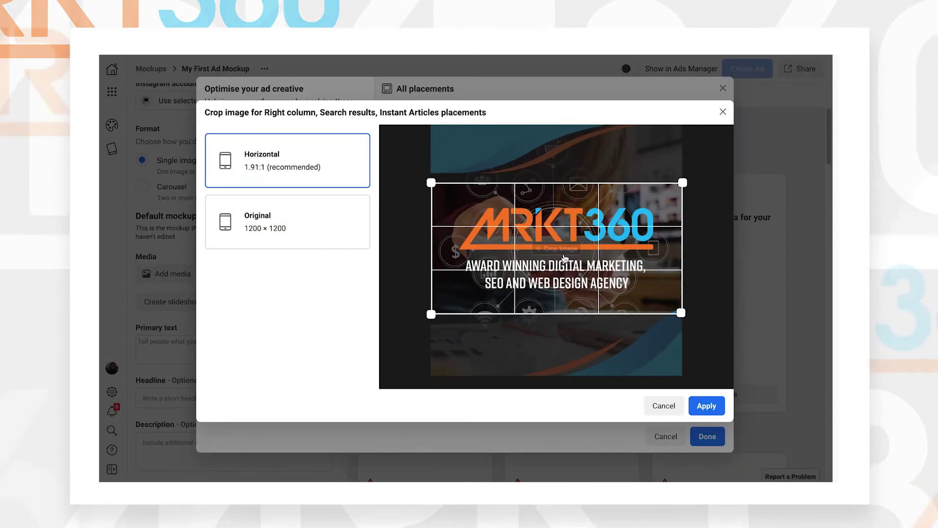
key("Return")
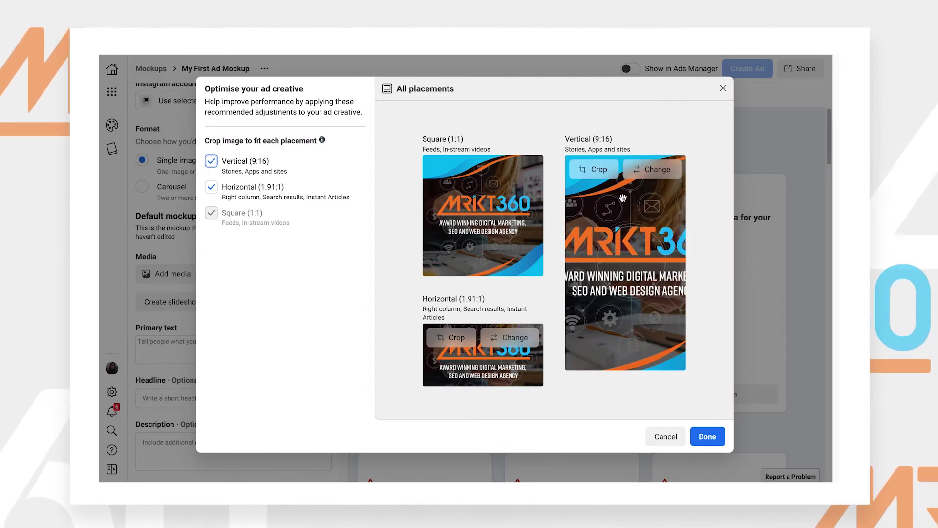
Step: Leave the vertical crop unchanged, drop the separate vertical version, and confirm the image
left_click(594, 169)
mouse_move(588, 241)
left_mouse_down()
mouse_move(651, 241)
mouse_move(599, 241)
left_mouse_up()
left_click(674, 407)
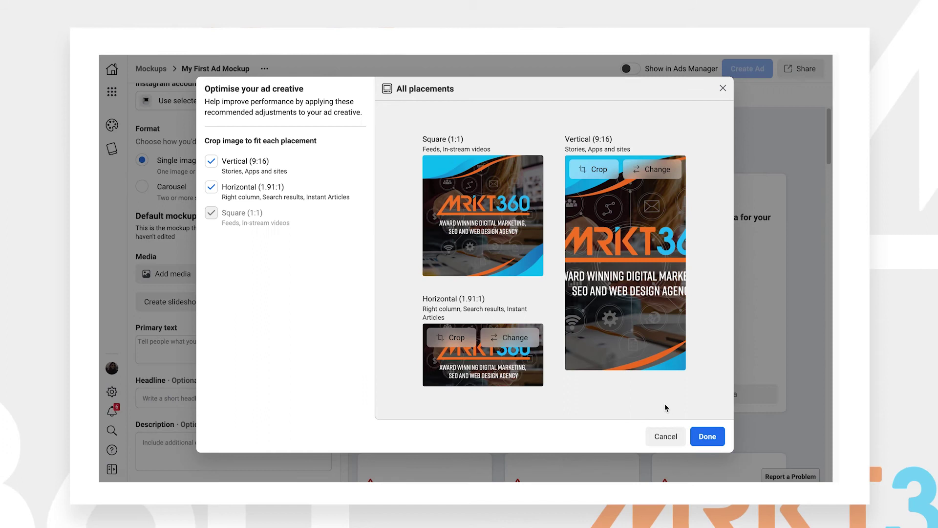
left_click(212, 161)
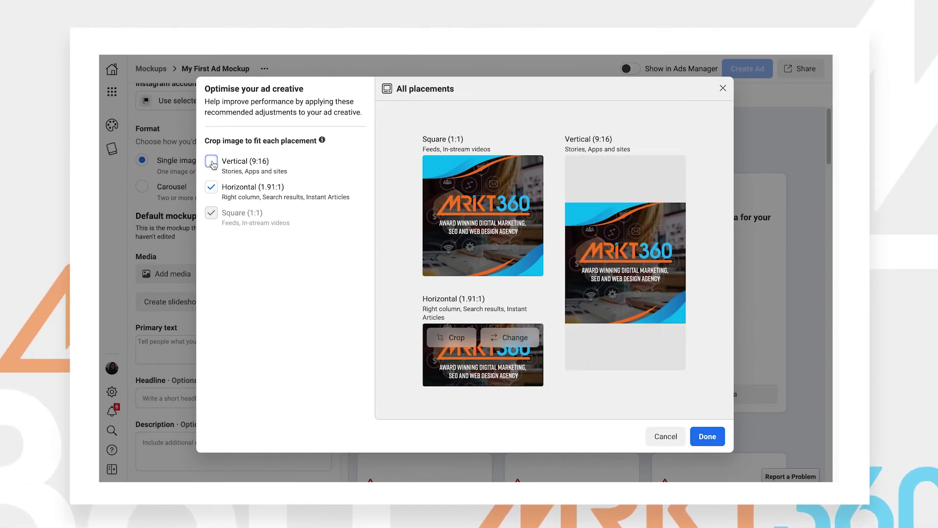
key("Return")
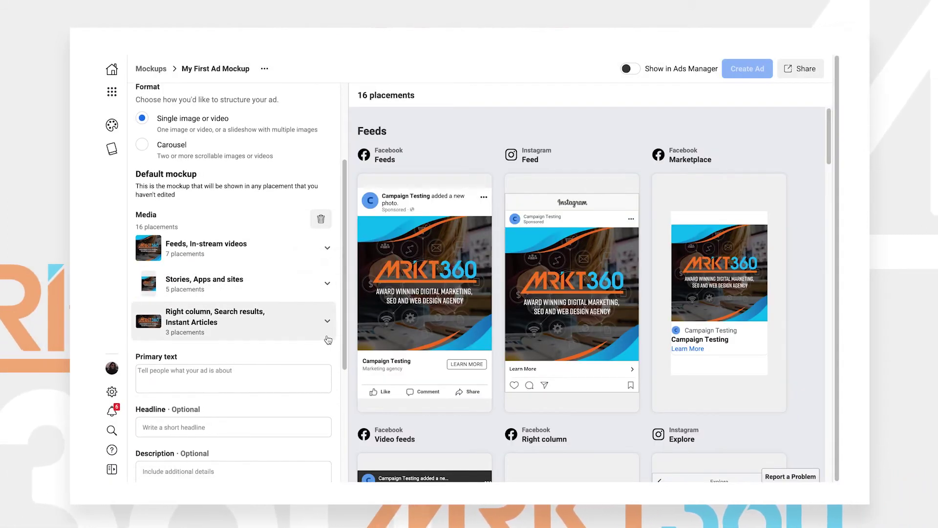
Step: Enter primary text 'This is my Primary Text!! Visit our website to find out more!' and headline 'Start Marketing Your Services'
scroll(330, 300, "down", 3)
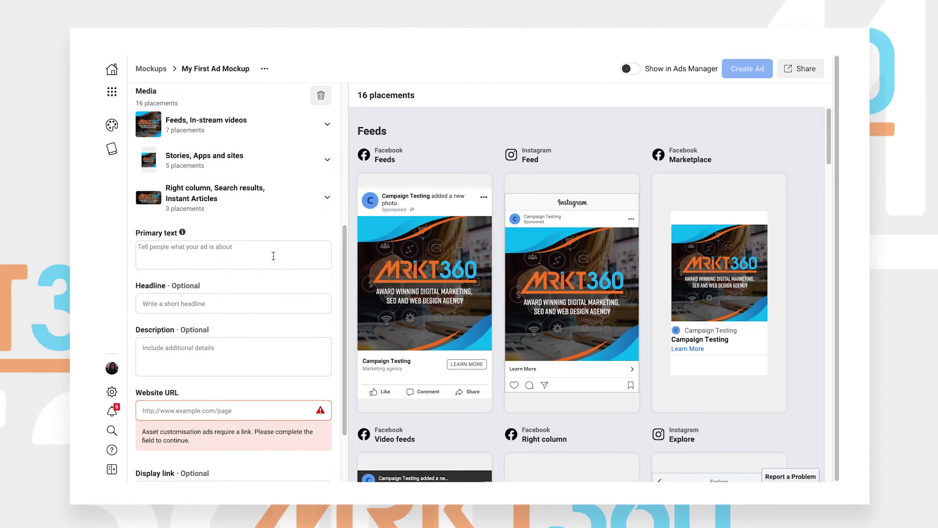
type("his is ")
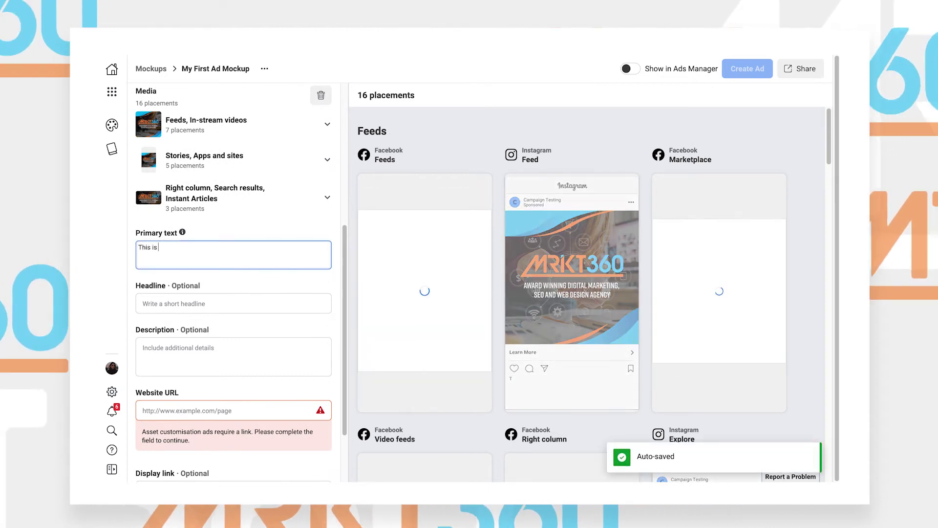
type("my Primary Text!! Visit our website to find out more!")
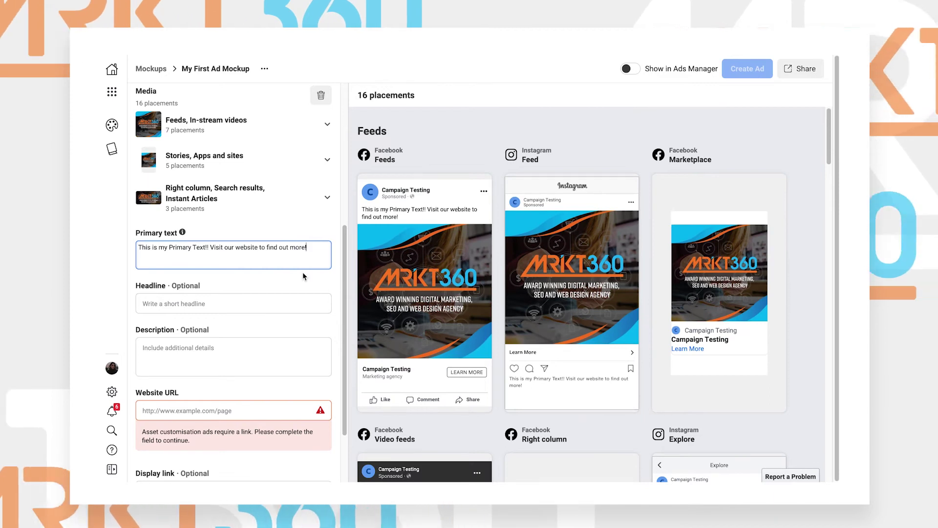
left_click(213, 302)
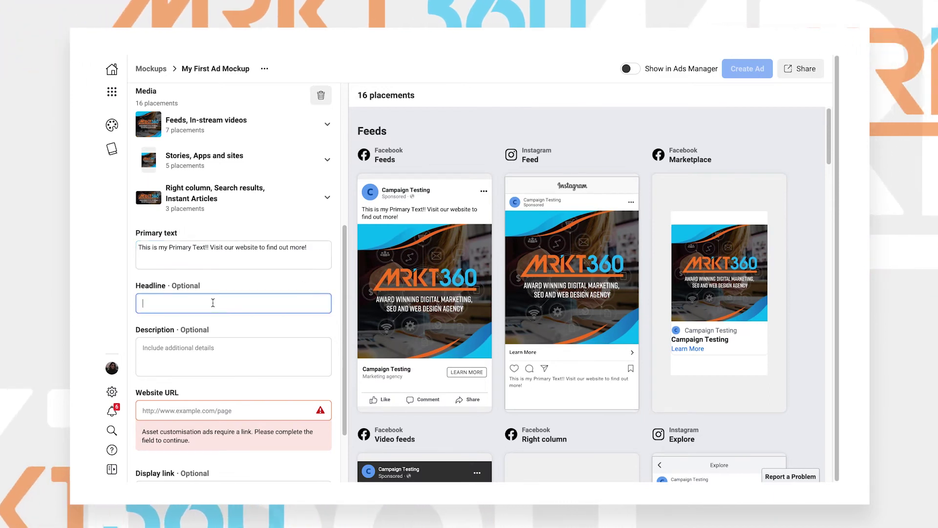
type("Start Marketing Your Servic")
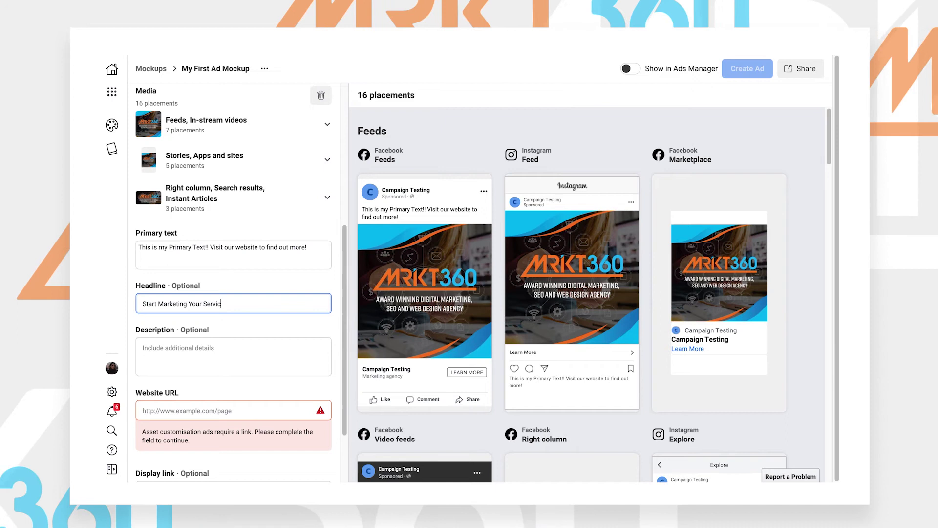
type("es")
Step: Fill in the description 'Let Toronto's Leading Digital Marketing Agency Help!'
left_click(234, 348)
type("Let Toronto's Leading Digital Marketing")
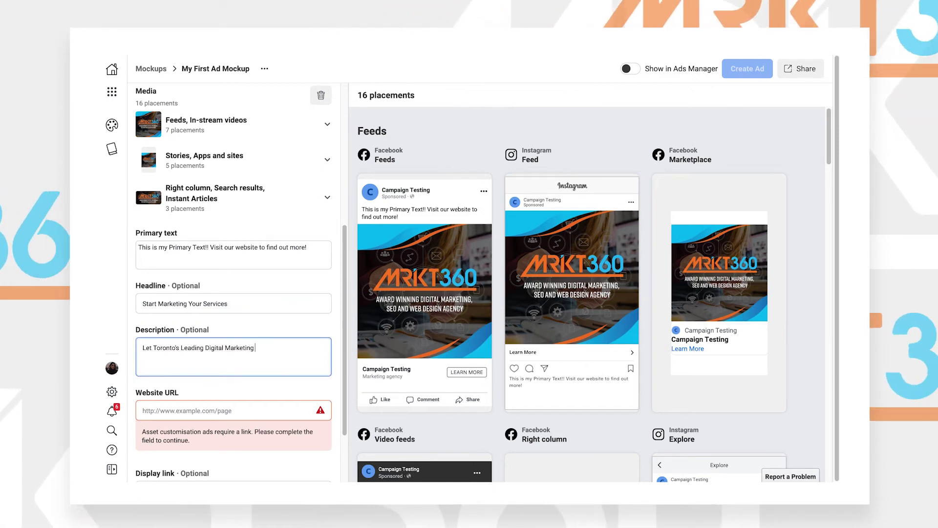
type(" Agency Help!")
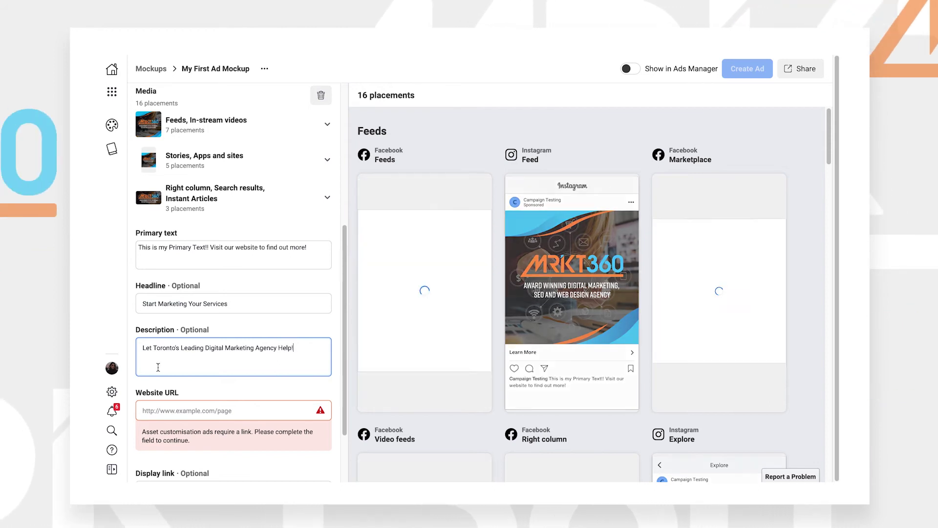
left_click(270, 331)
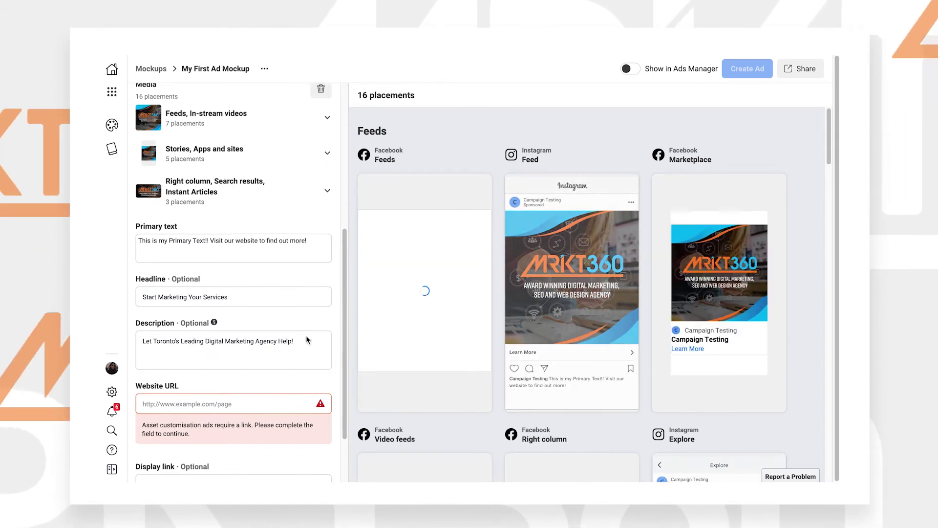
scroll(303, 335, "down", 1)
left_click(269, 353)
type("https://")
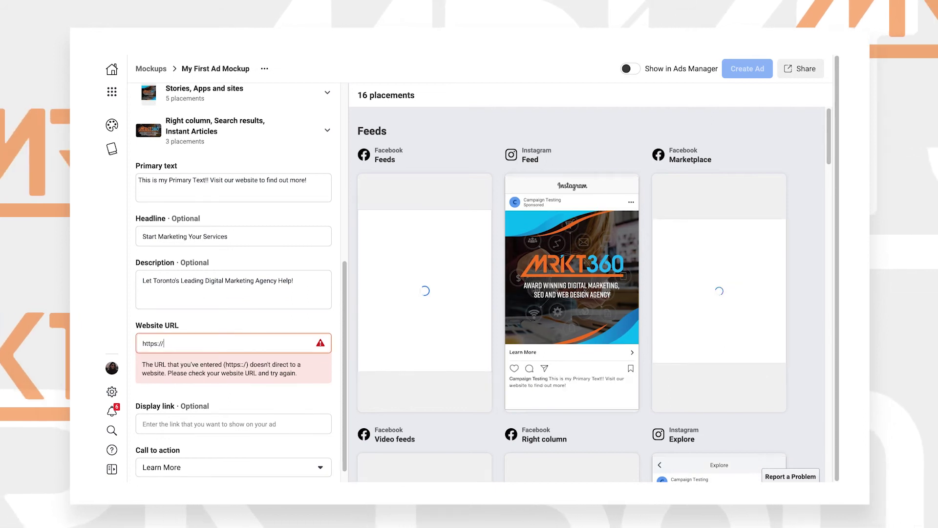
type("www")
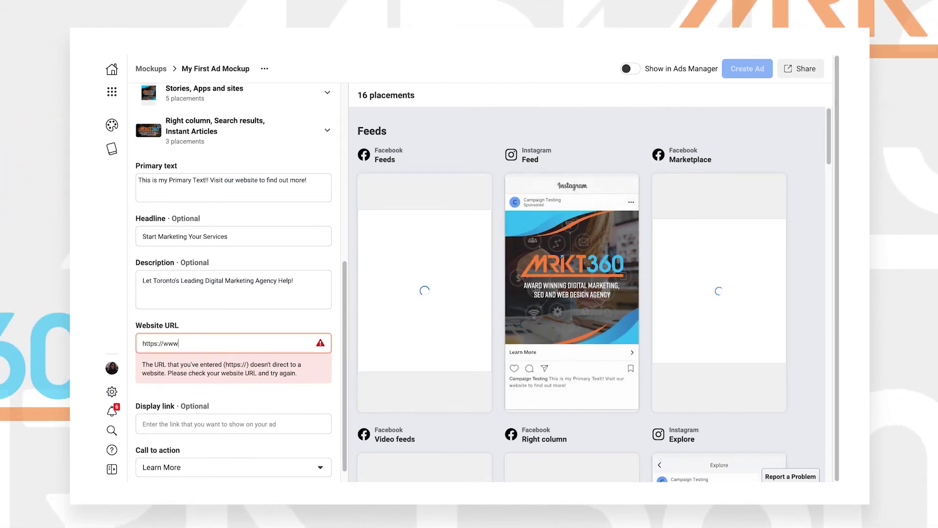
type(".mrkt360.com")
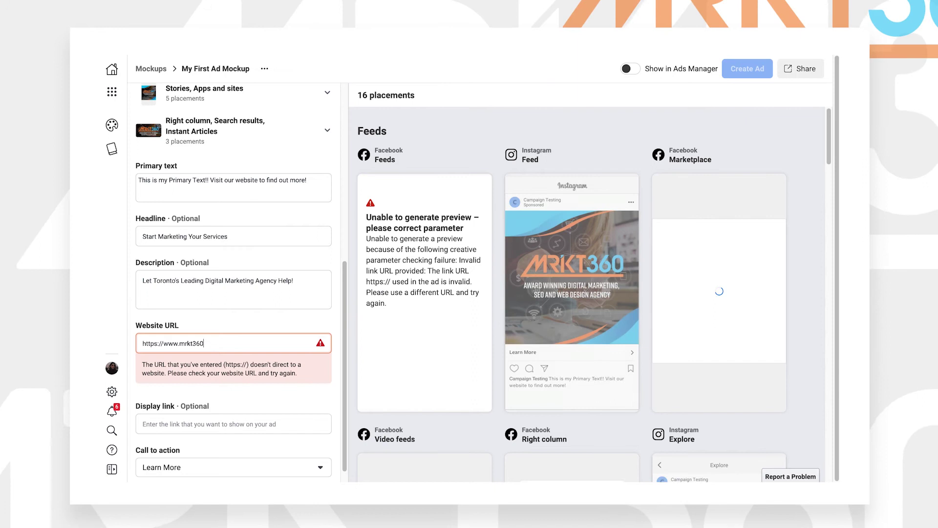
left_click(279, 444)
scroll(256, 384, "up", 3)
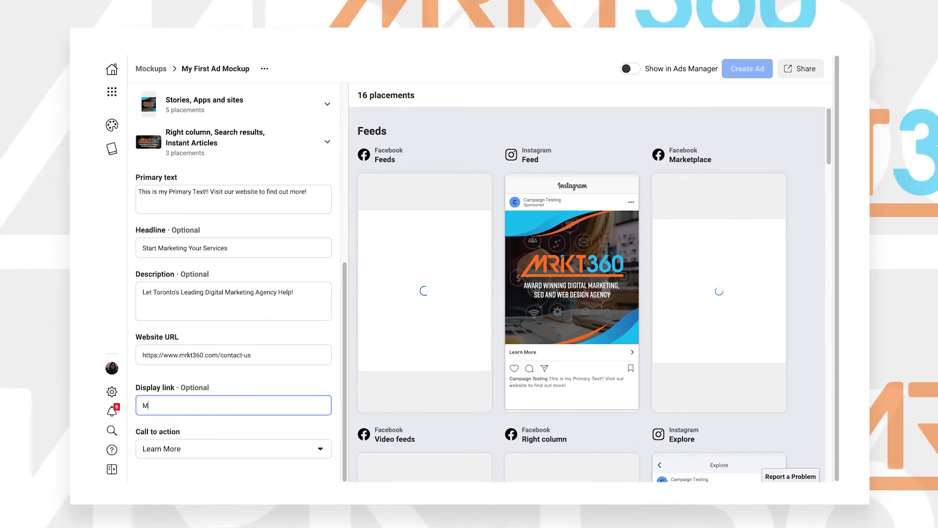
type("360.CO")
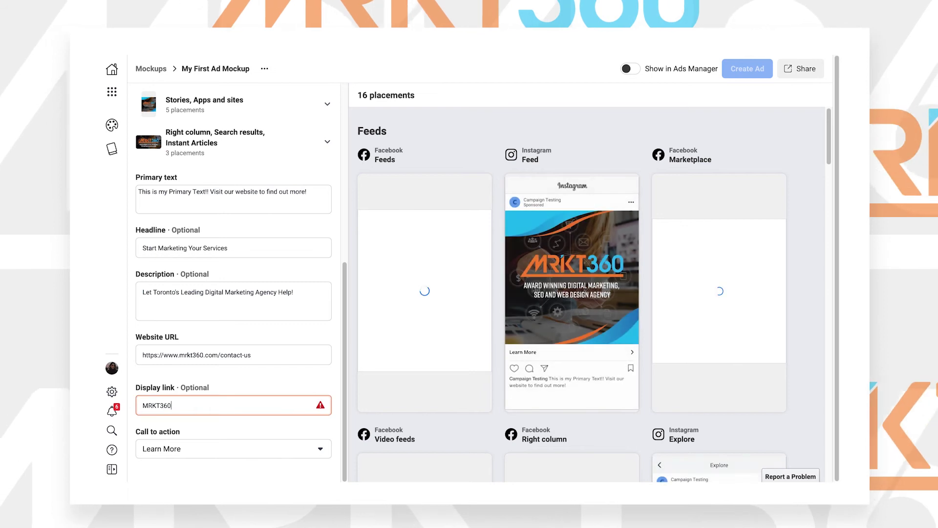
type("M")
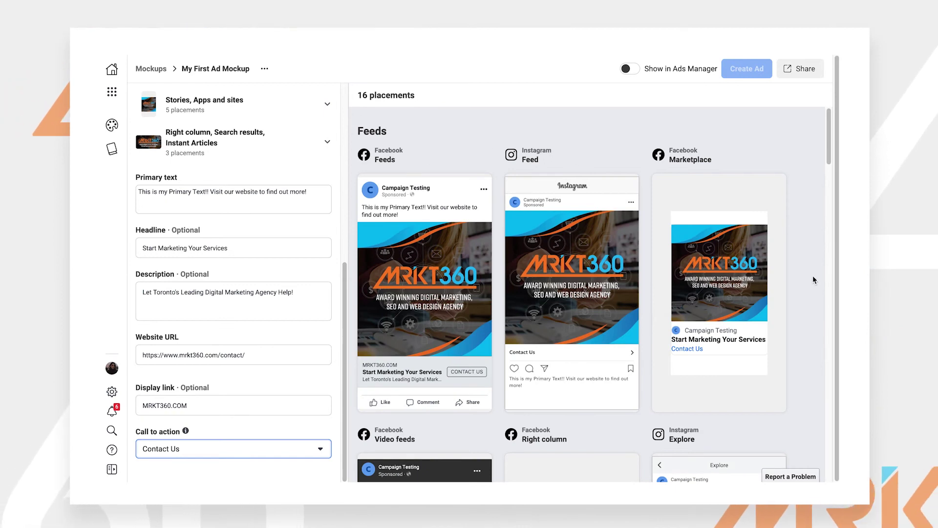
scroll(806, 292, "down", 5)
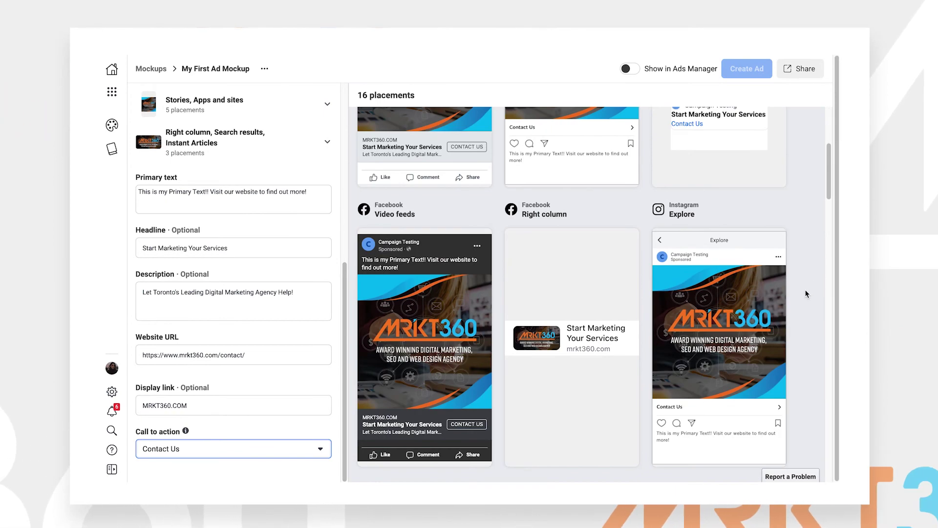
scroll(806, 294, "down", 10)
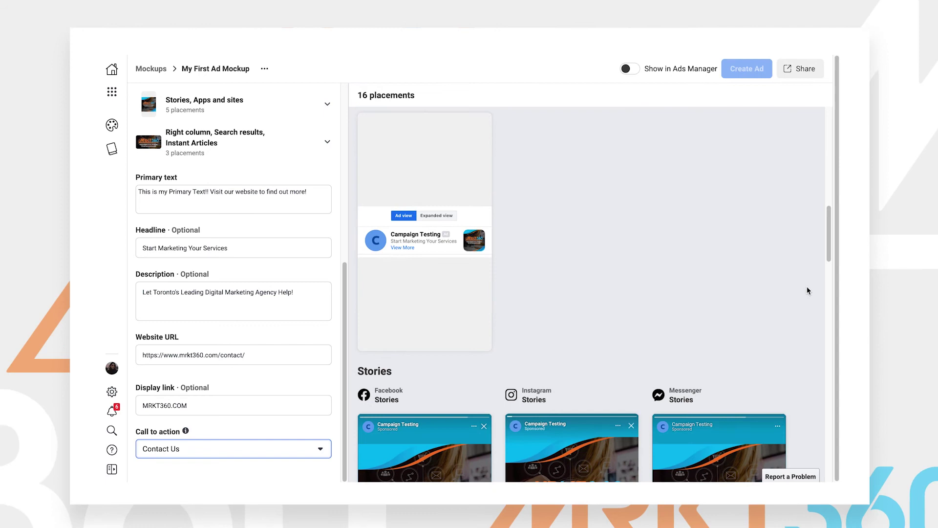
scroll(808, 290, "down", 4)
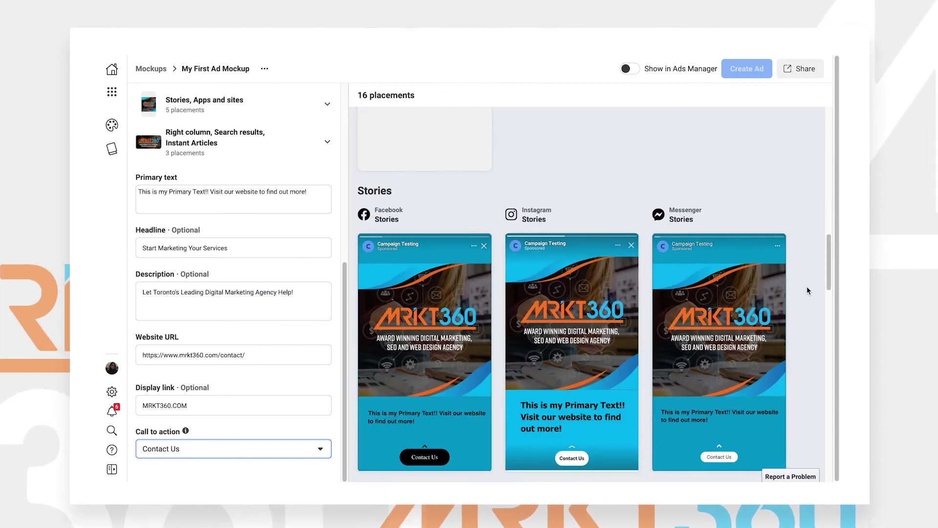
scroll(808, 290, "down", 2)
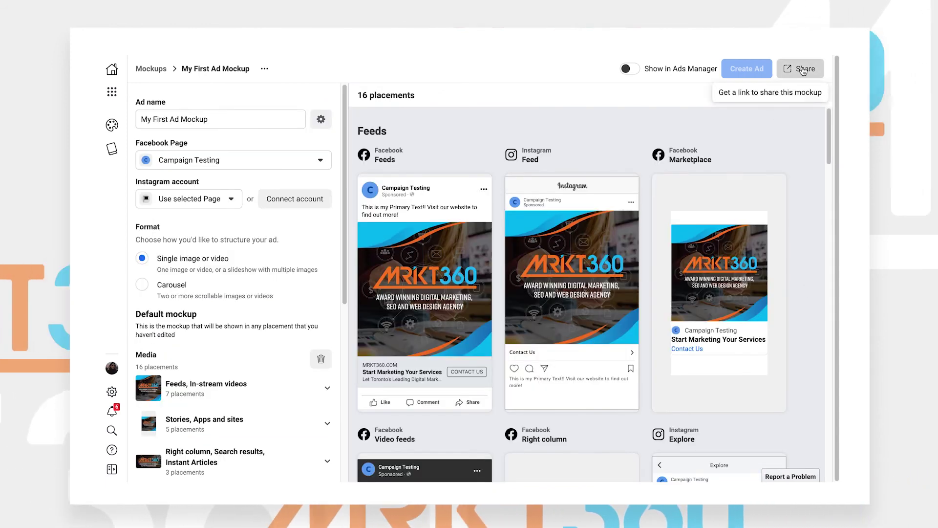
Step: Turn on link sharing and scroll through the shared preview page in a new tab
left_click(803, 70)
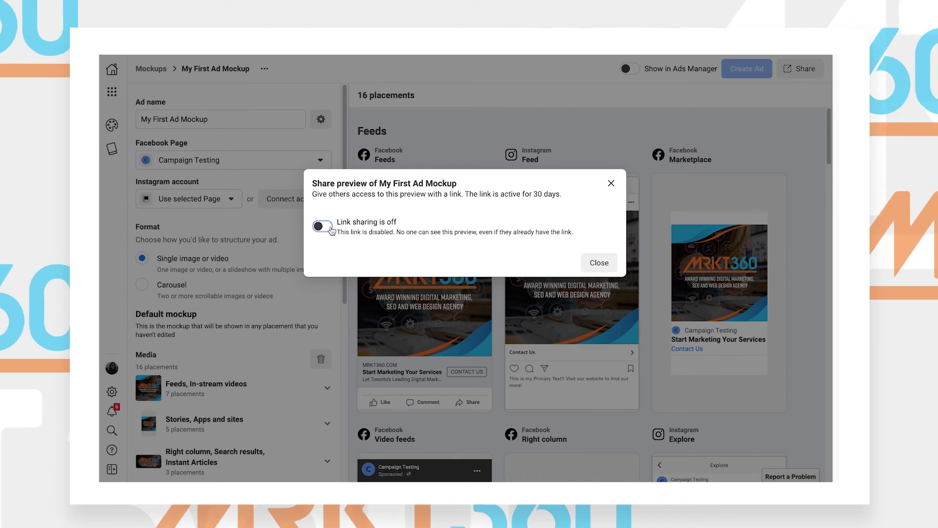
left_click(323, 226)
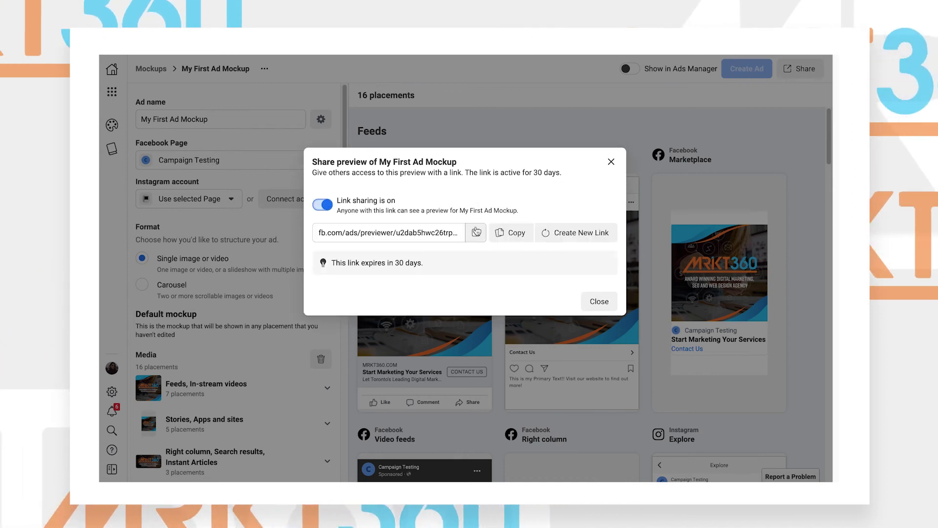
left_click(477, 232)
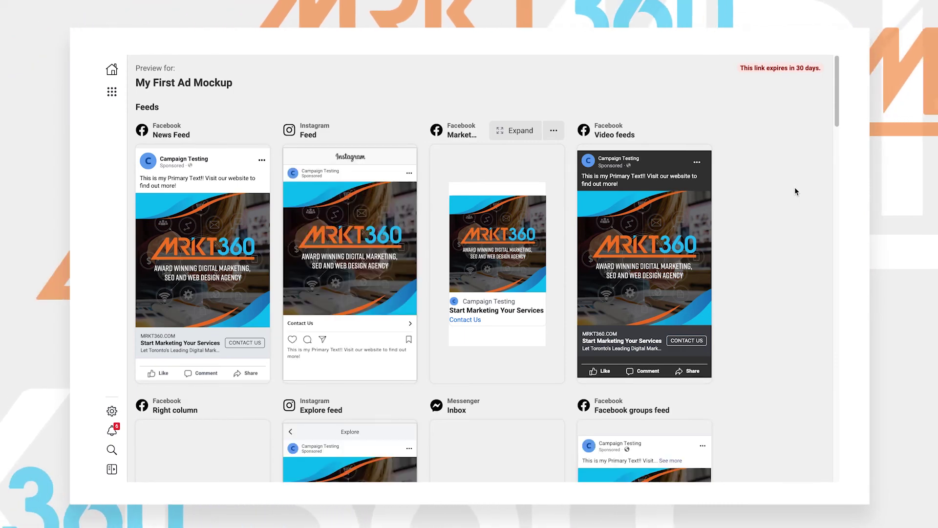
scroll(793, 187, "down", 1)
scroll(793, 188, "down", 10)
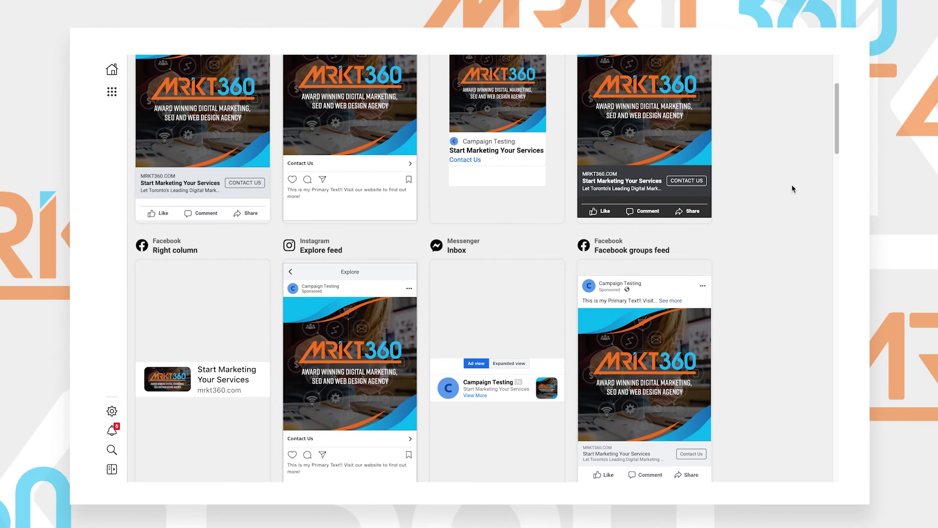
scroll(792, 189, "down", 3)
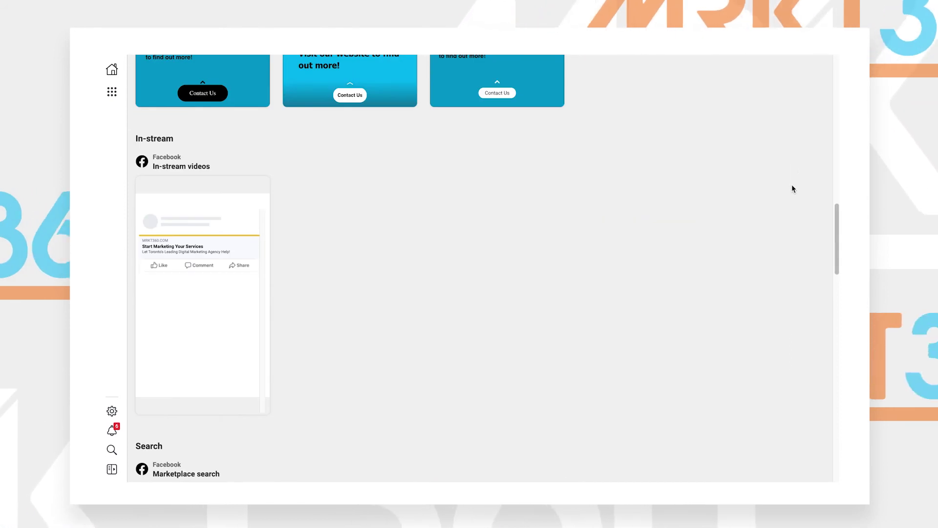
scroll(793, 189, "up", 8)
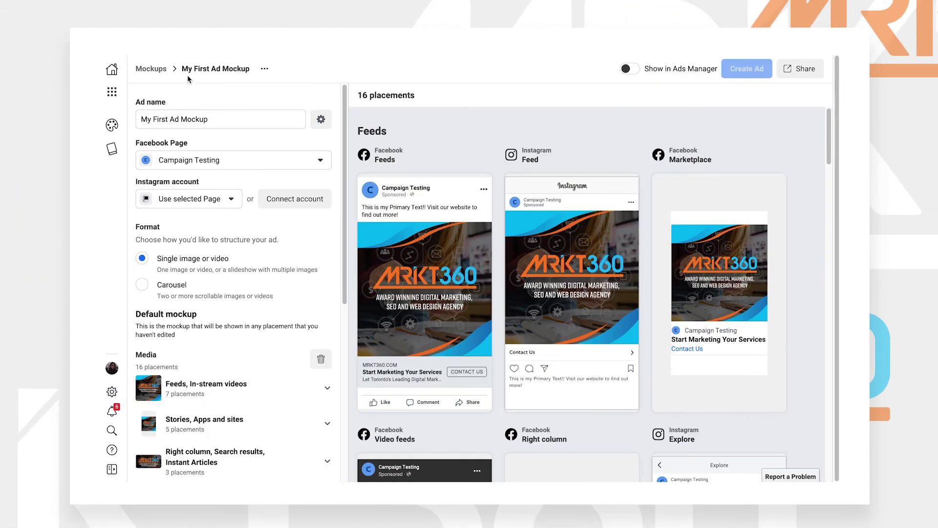
Step: Return through the Mockups breadcrumb to the Creative Hub home page's Recent mockups
left_click(159, 70)
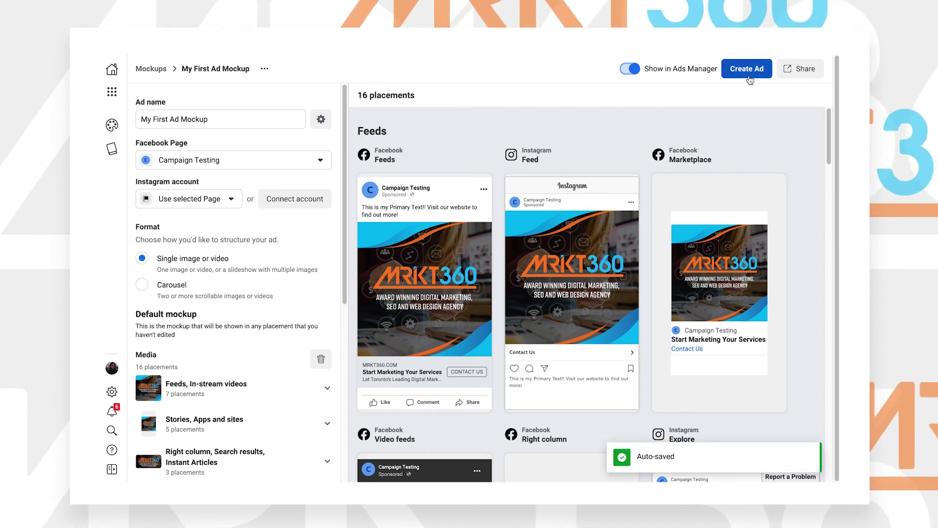
left_click(112, 126)
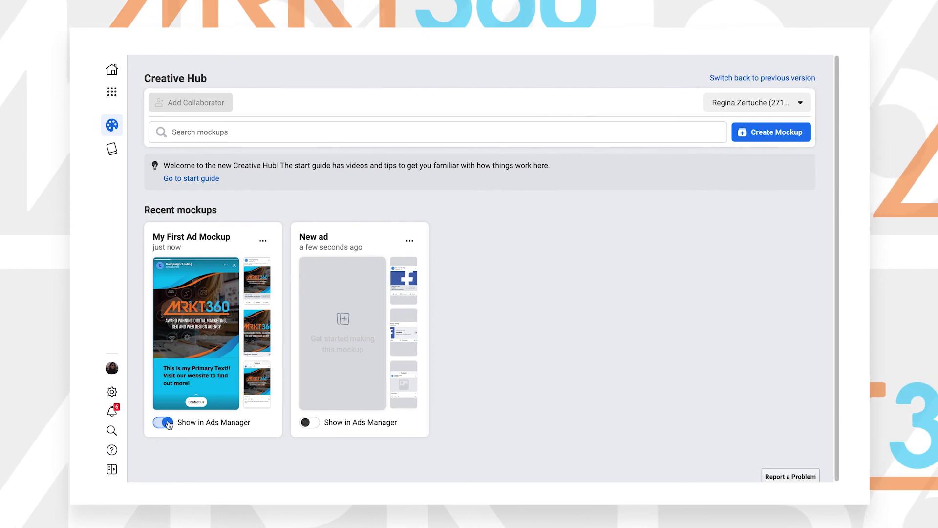
Step: In Ads Manager, start a new ad in the Test Ad ad set, entering 'Marketing Services'
left_click(113, 93)
left_click(178, 129)
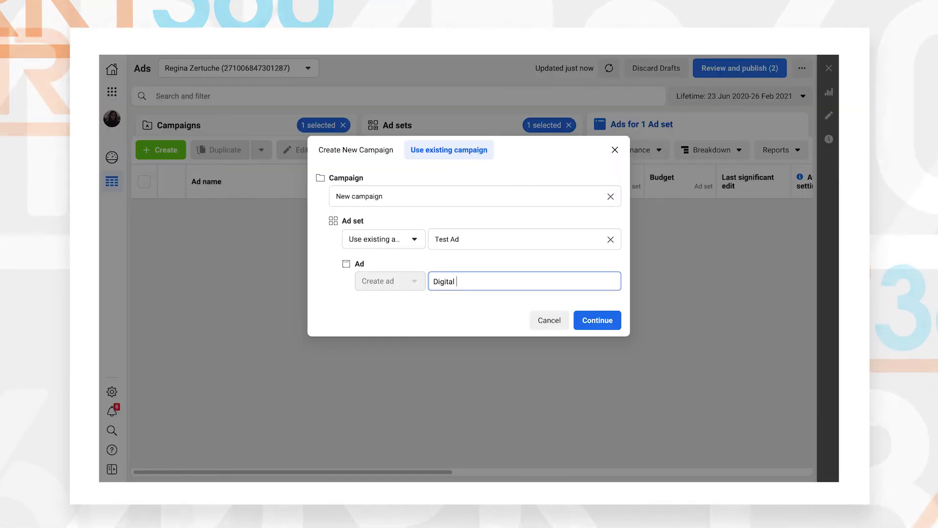
type("MArketing Ser")
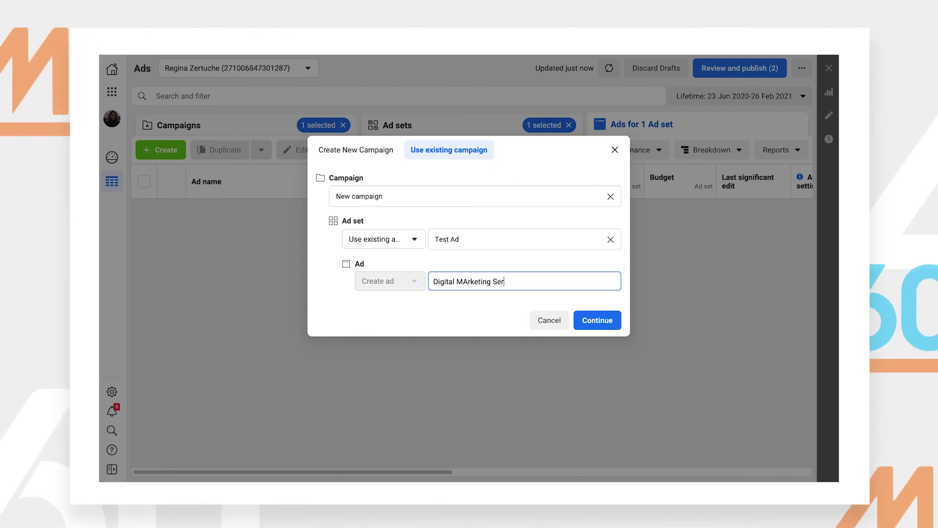
type("vices")
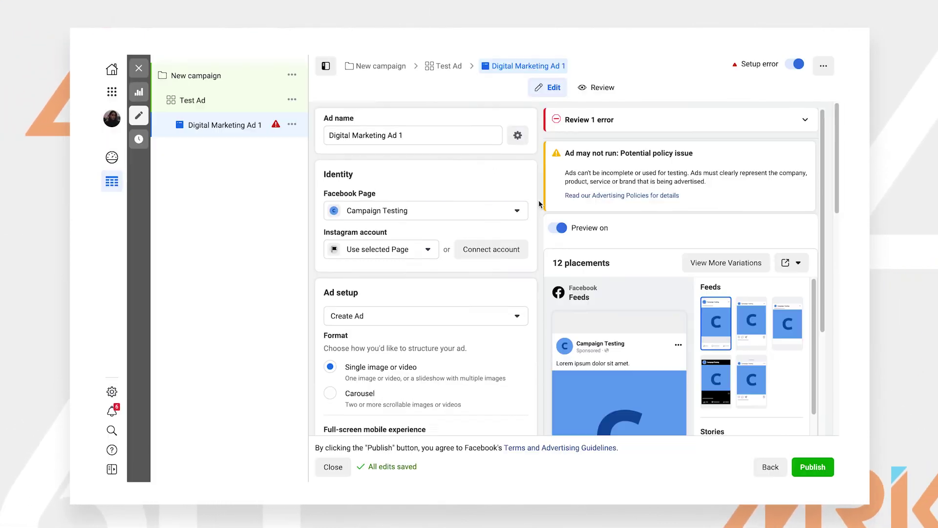
scroll(539, 201, "down", 3)
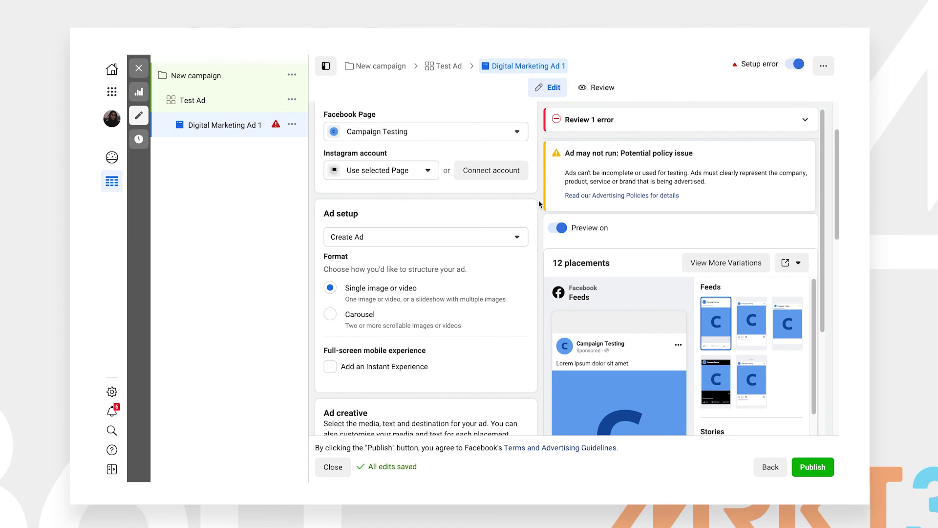
left_click(471, 235)
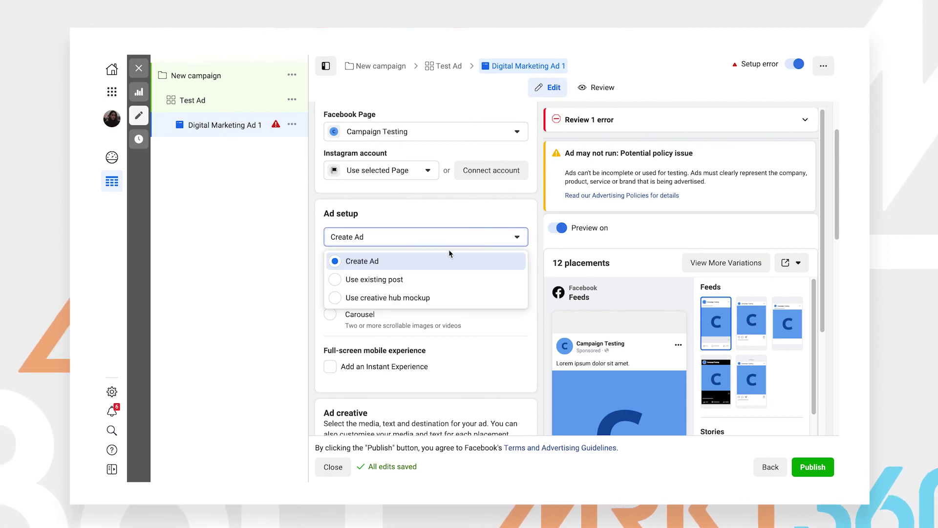
Step: Build Digital Marketing Ad 1 from My First Ad Mockup and review its MRKT360 Contact Us preview
left_click(395, 299)
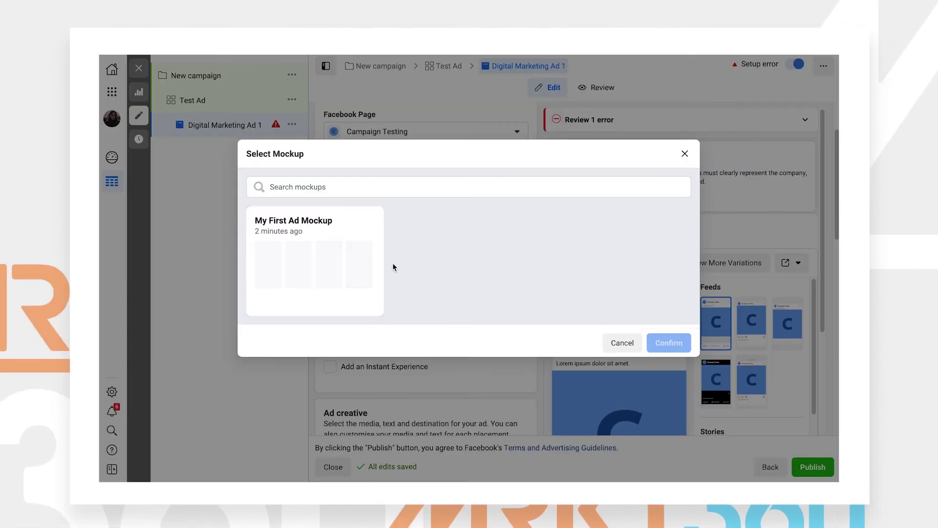
left_click(313, 223)
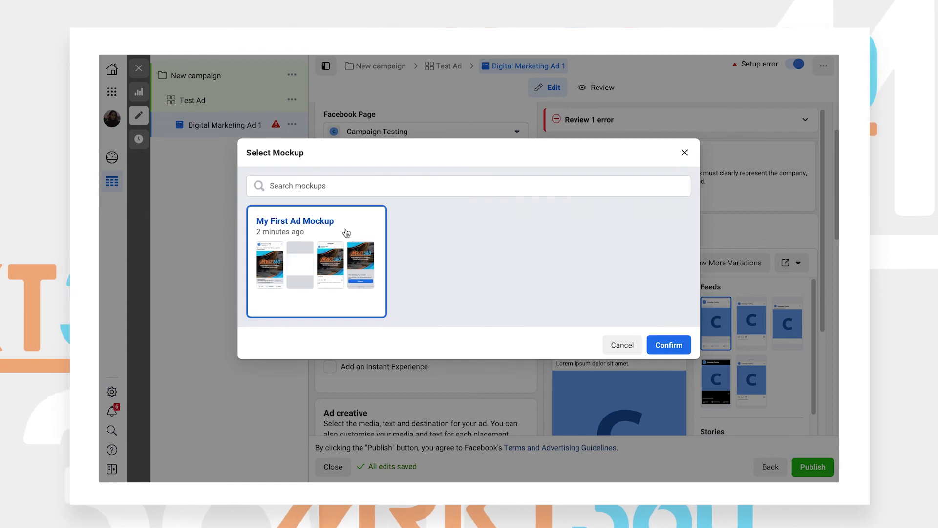
left_click(669, 343)
left_click(598, 87)
scroll(648, 230, "down", 2)
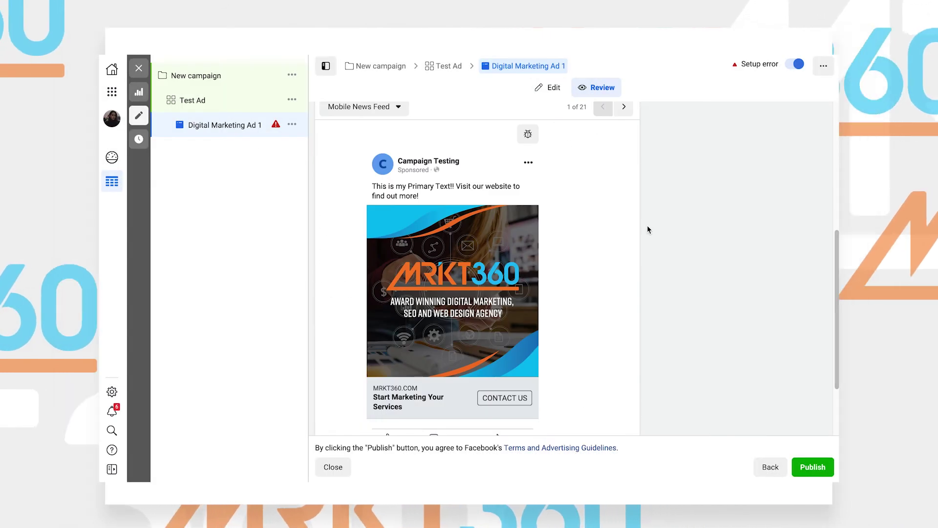